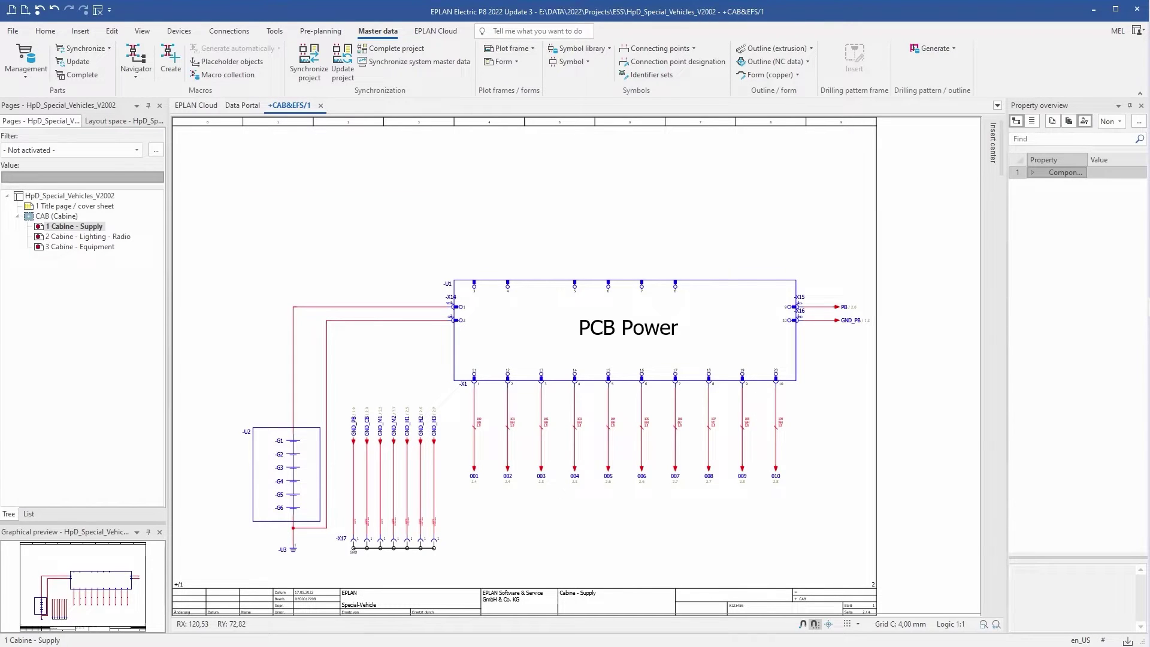
Step: Page forward through the cabin schematic to the PCB Control and Power 4 Circuits pages
key("Page_Down")
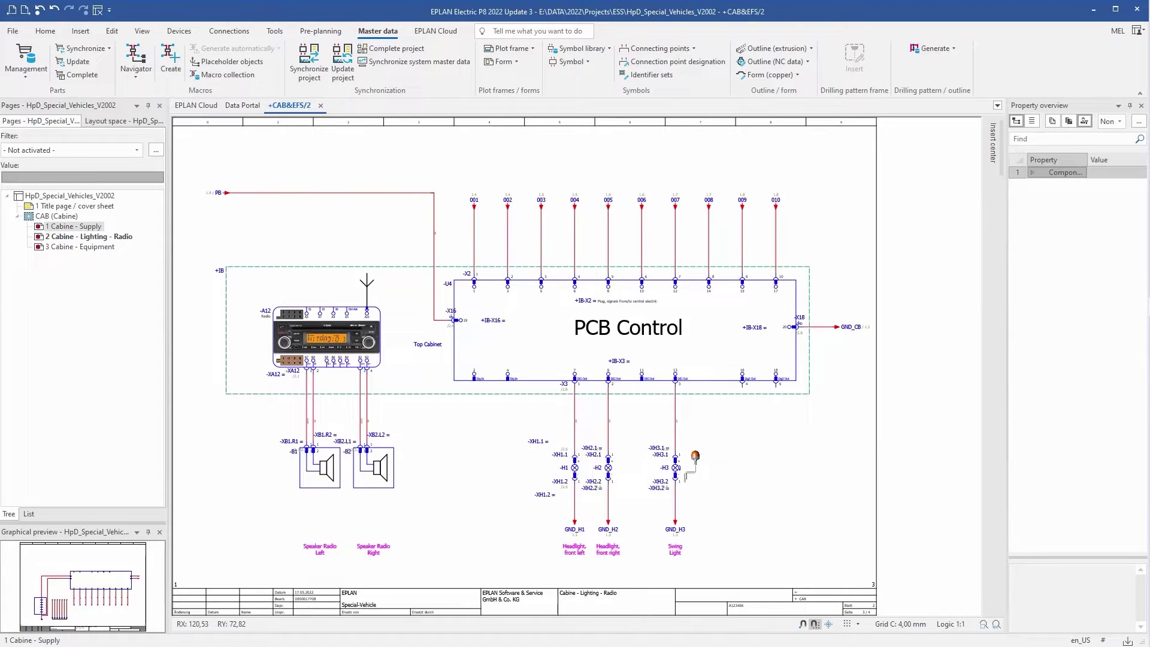
key("Page_Down")
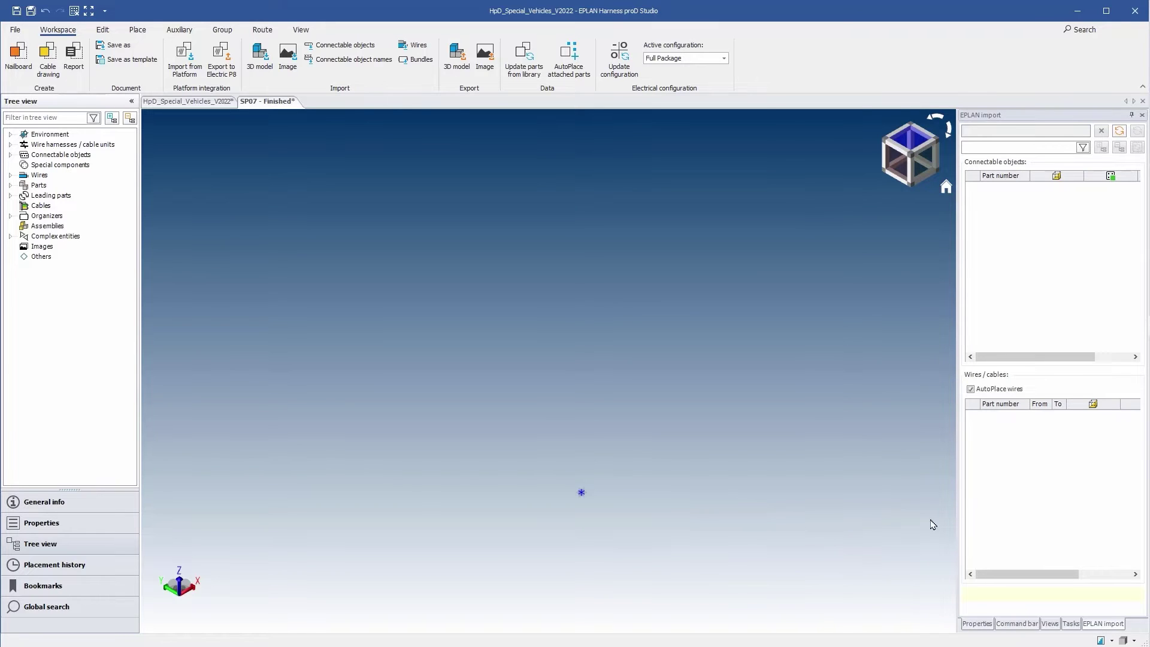
Step: Import HpD_Special_Vehicles_V2002.elk via the EPLAN import wizard, loading harness ESS_BB_01's objects
left_click(1120, 135)
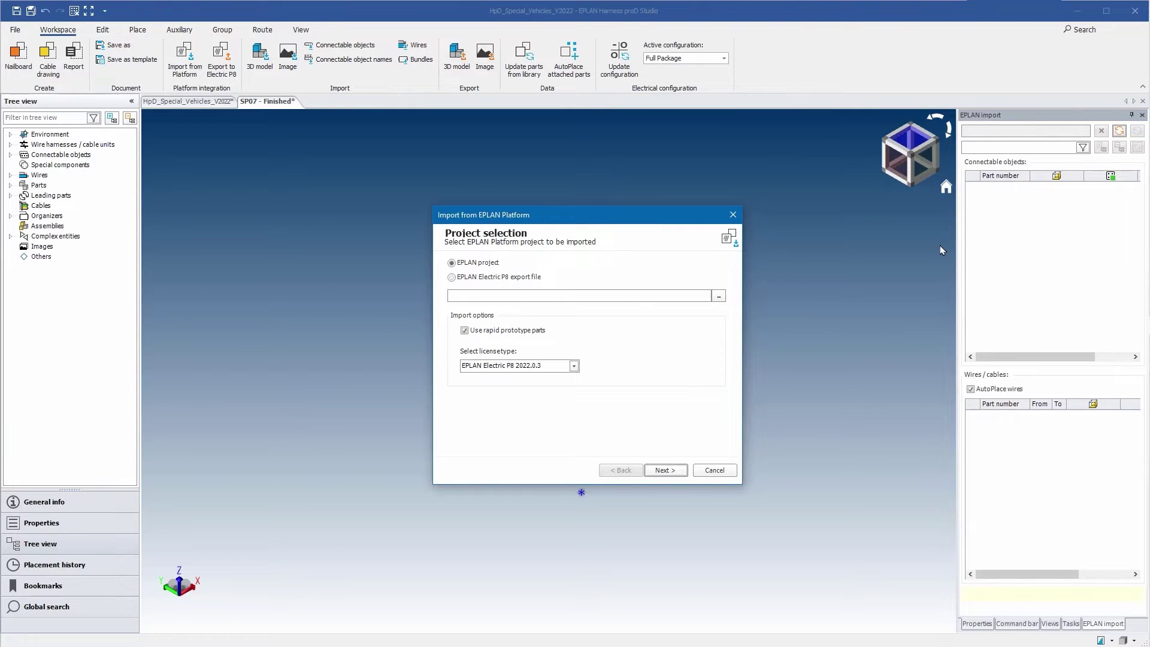
left_click(719, 296)
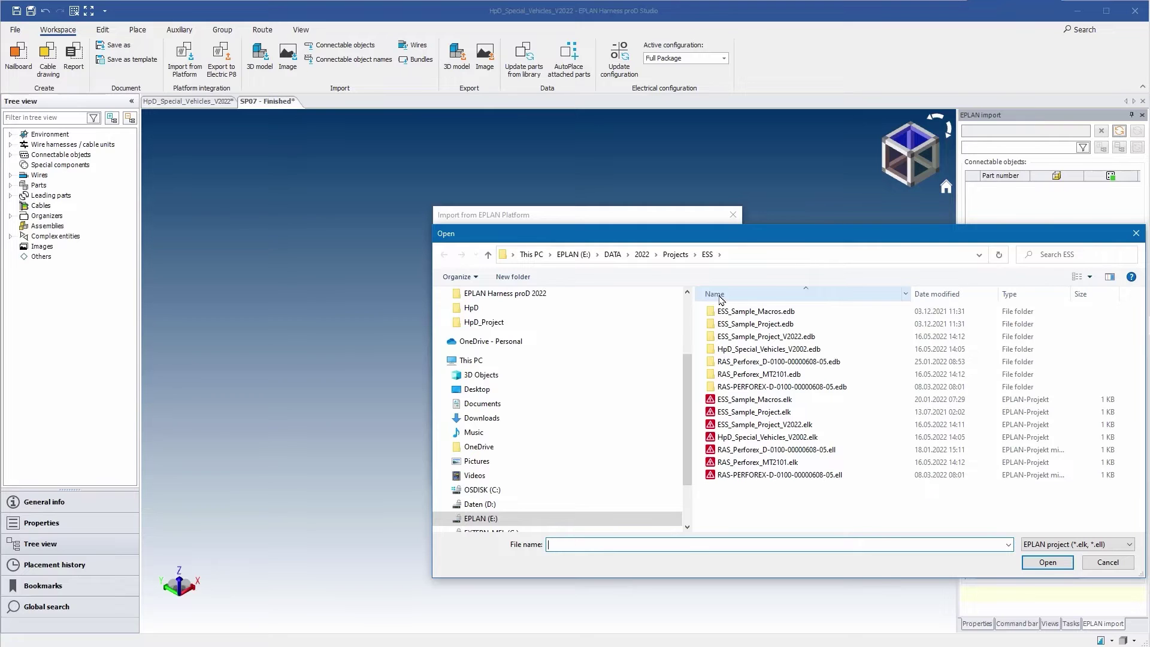
left_click(764, 437)
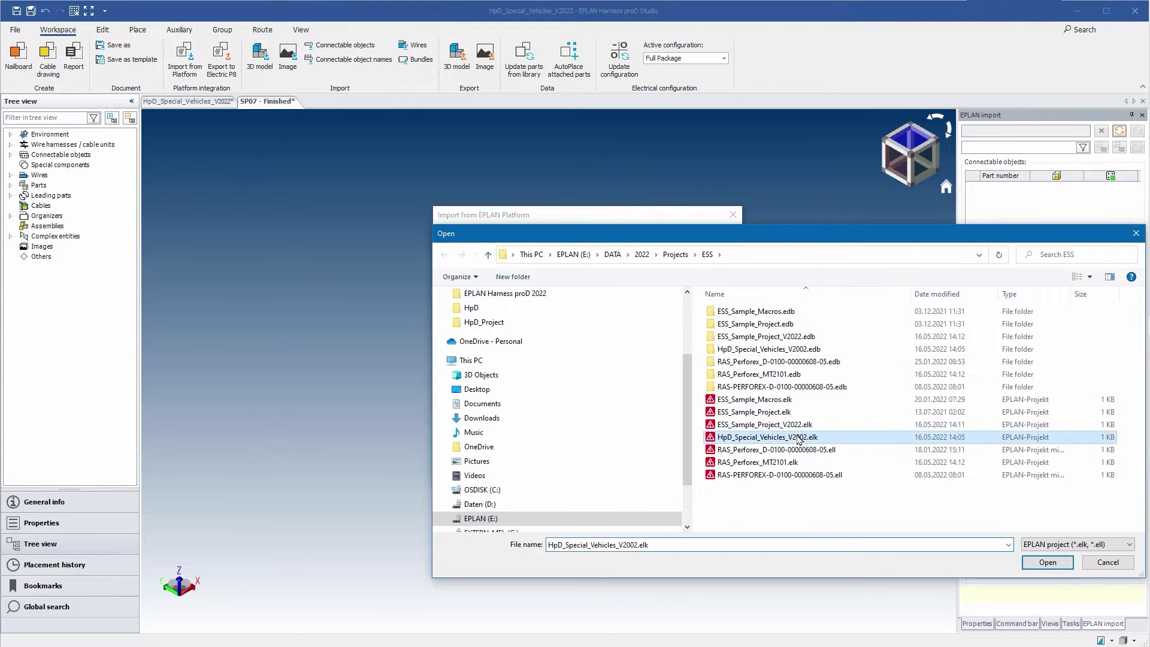
left_click(1047, 562)
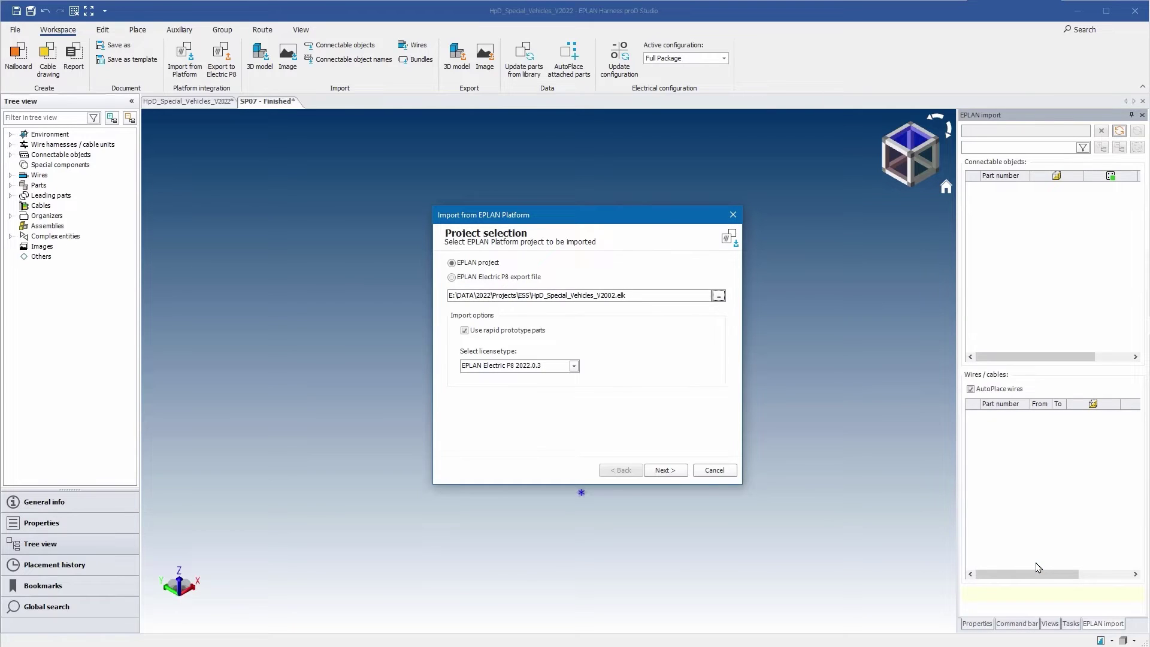
left_click(665, 470)
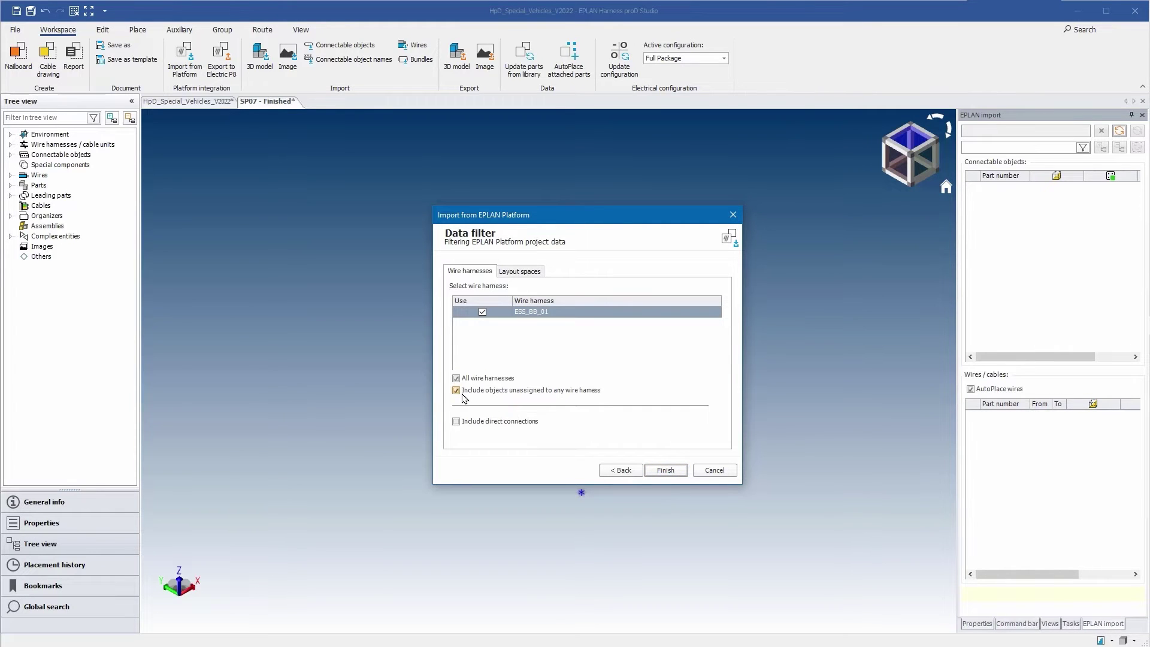
left_click(666, 470)
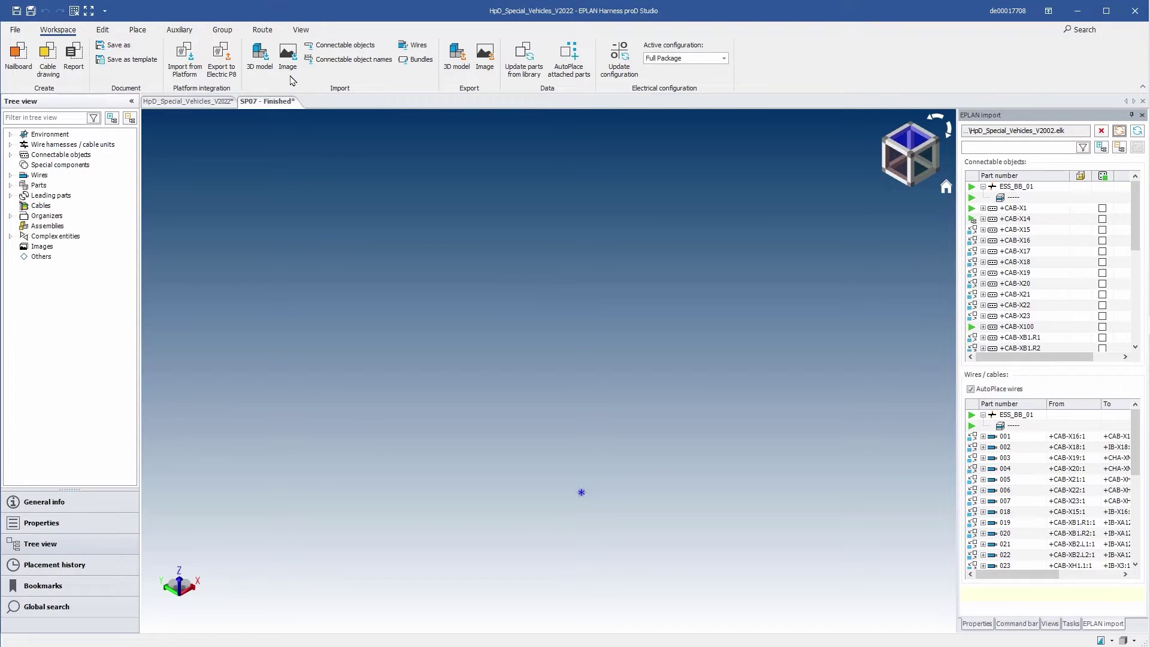
Step: Start a 3D model import for the forklift cabin and review the supported file formats
left_click(261, 60)
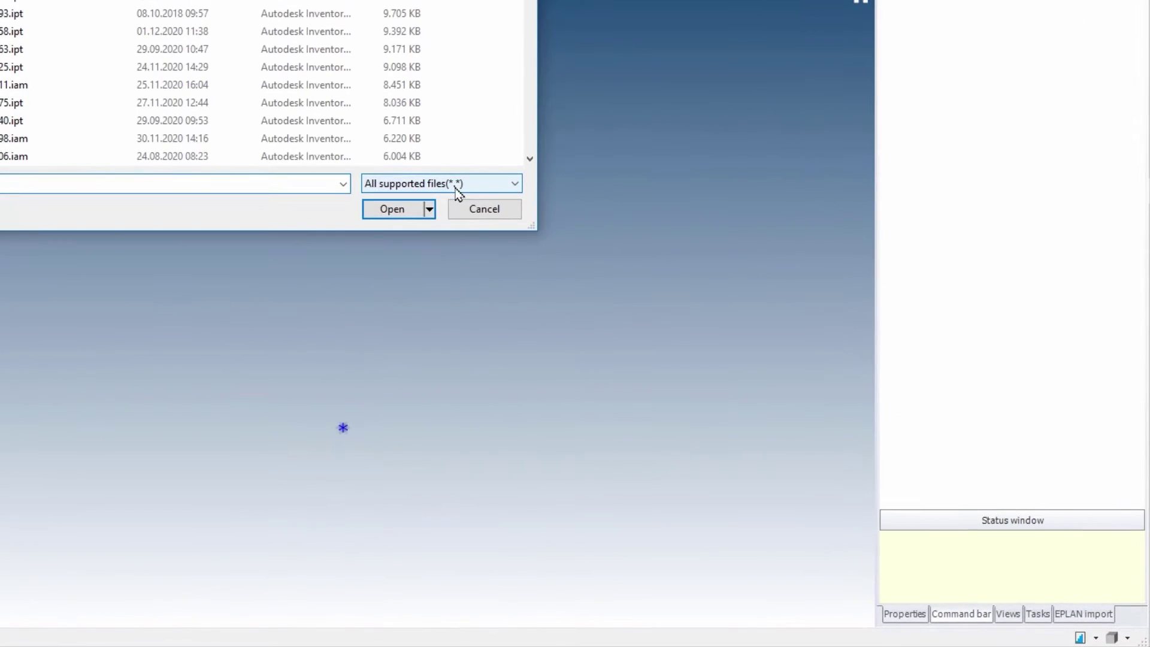
left_click(458, 185)
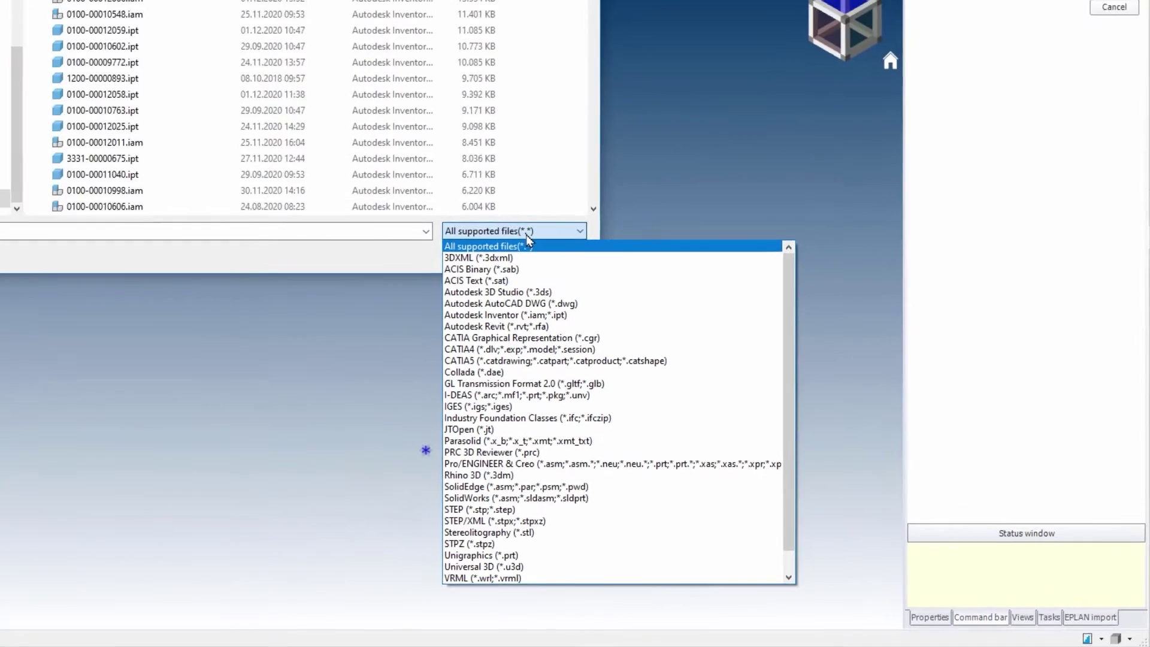
key("Escape")
key("Escape")
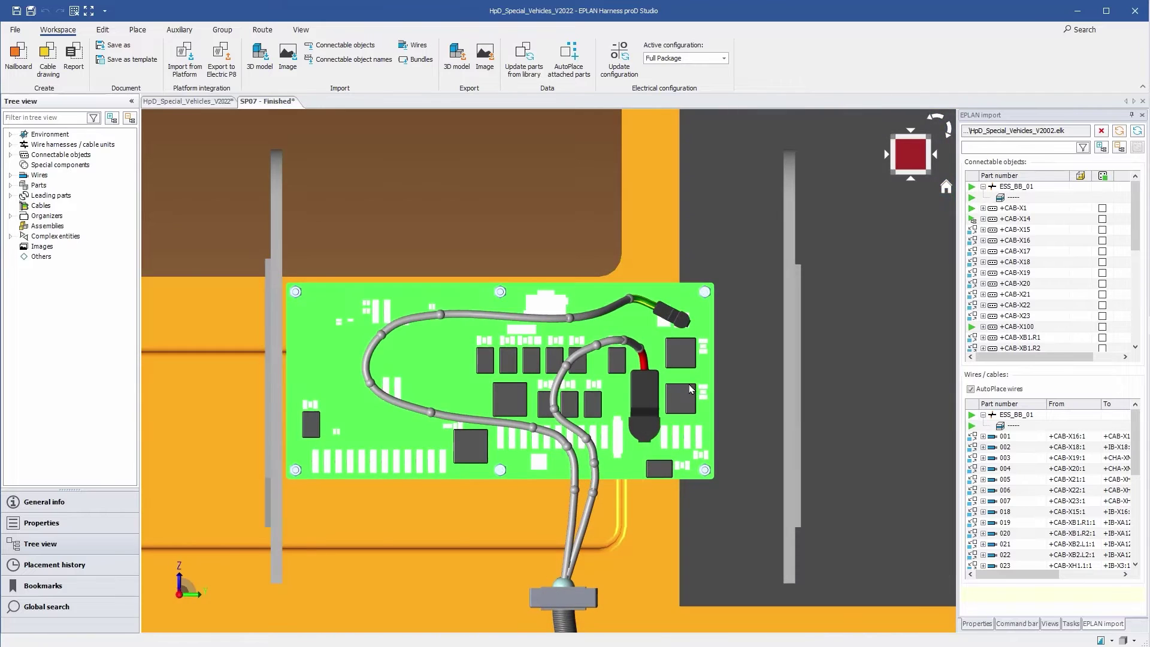
Step: Place connector +CAB-X1 on its PCB socket, rotated 90°
left_click(973, 209)
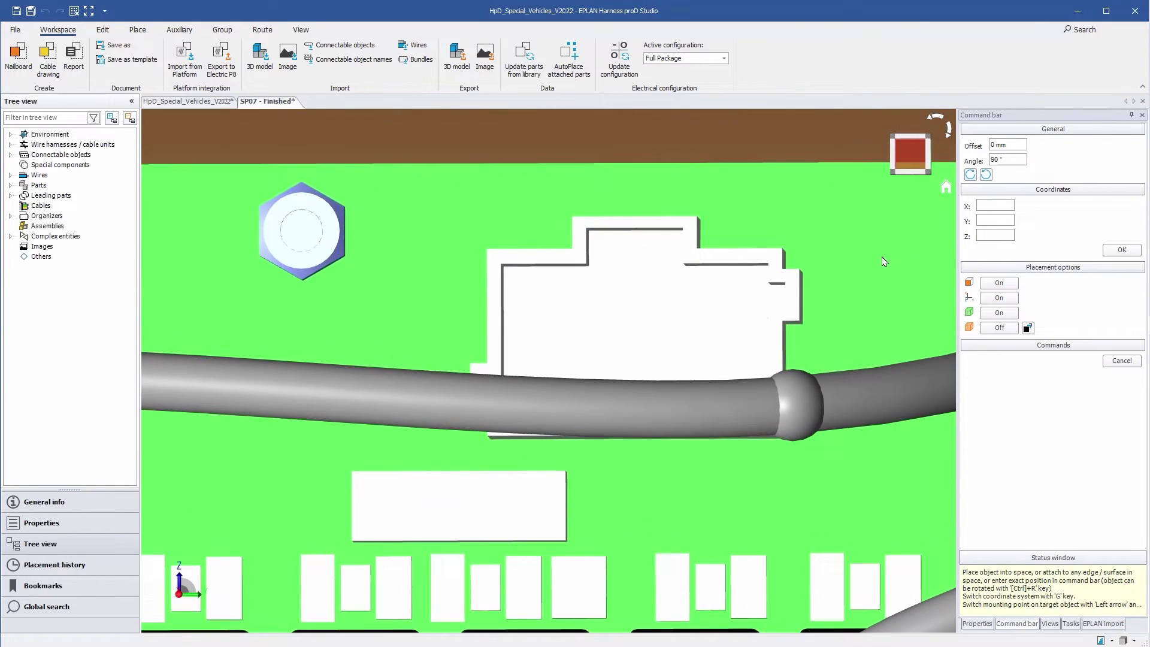
key("ctrl+r")
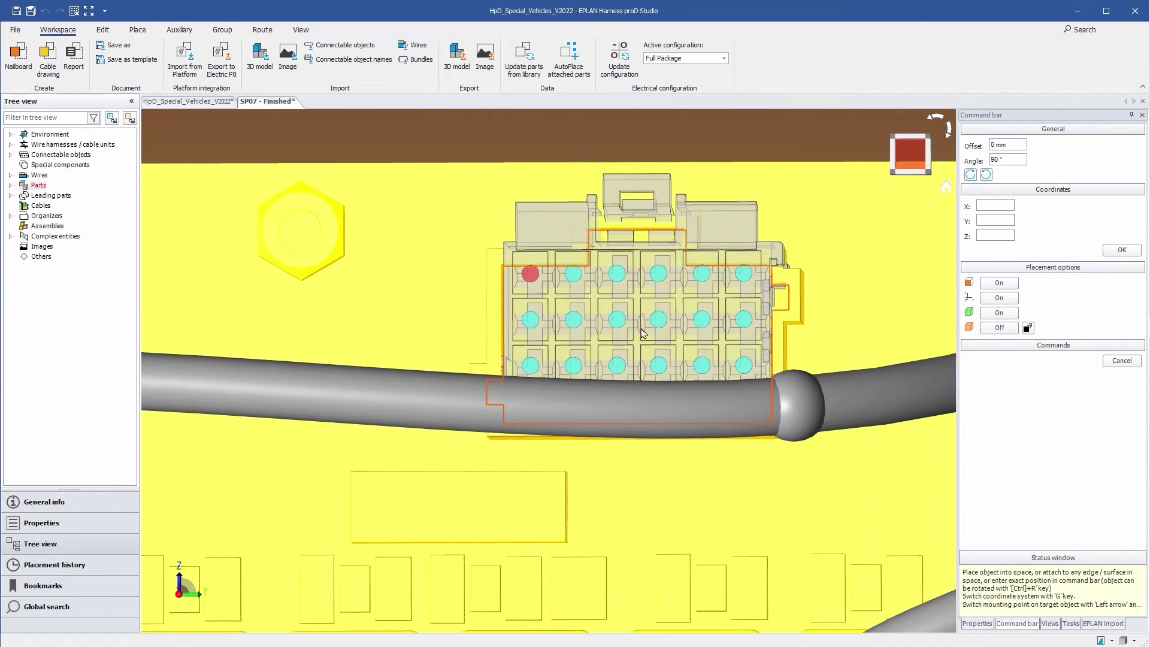
left_click(641, 352)
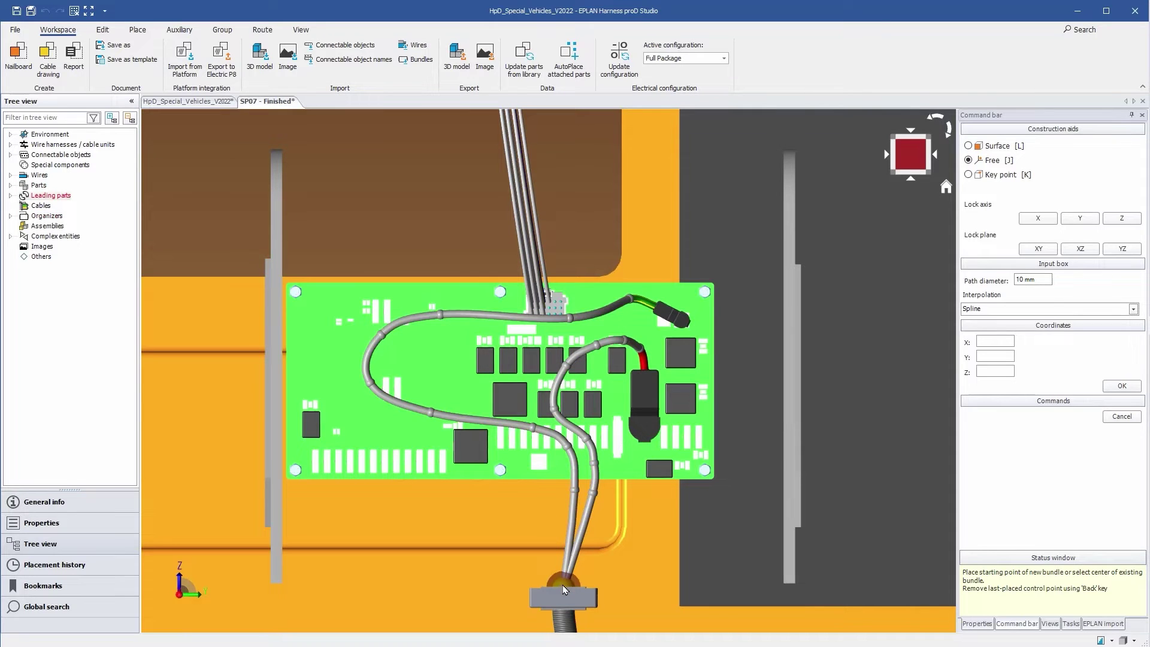
Step: Start a new bundle at the connector end, following surfaces with an 85 mm offset
left_click(563, 585)
key("l")
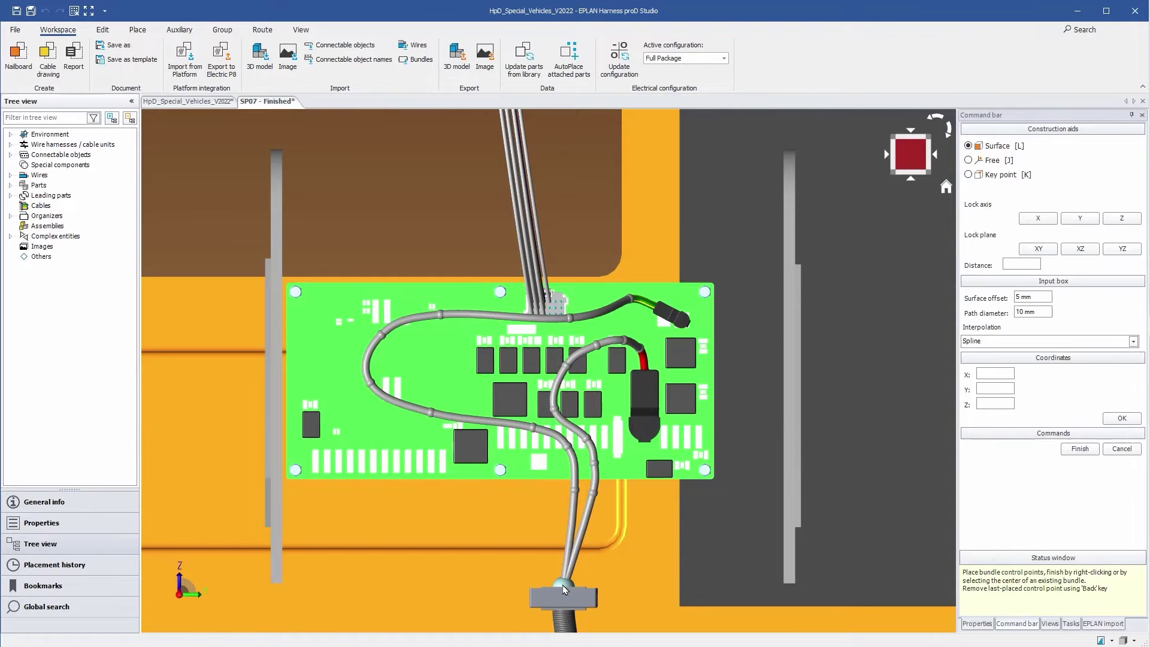
left_click(1019, 297)
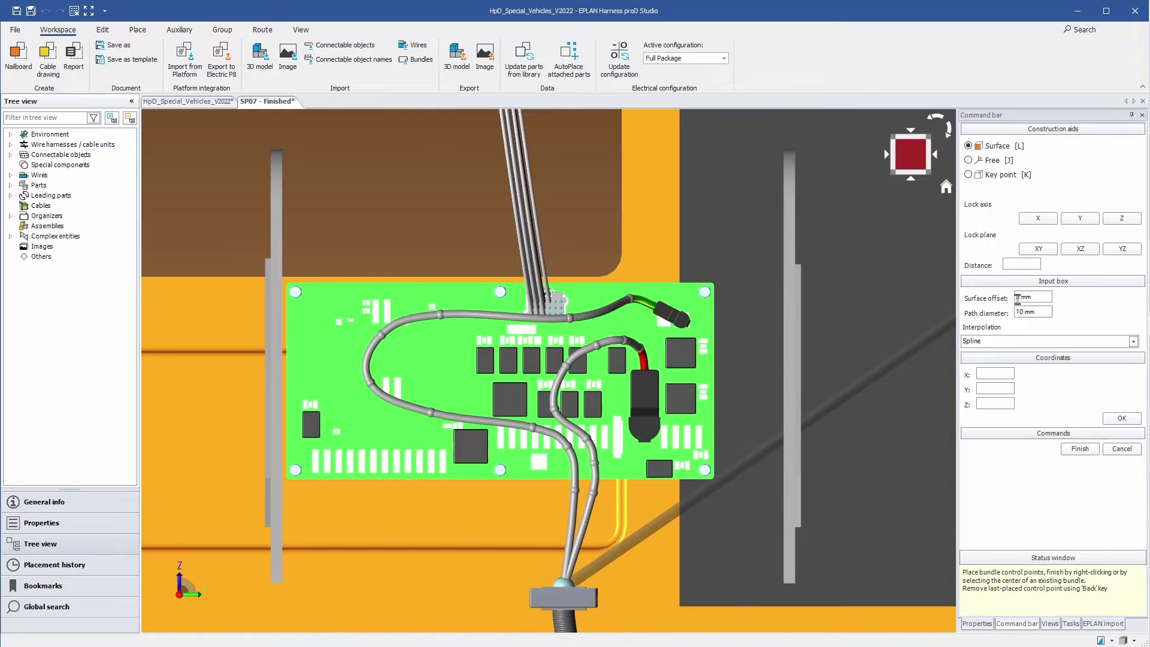
type("85")
key("Return")
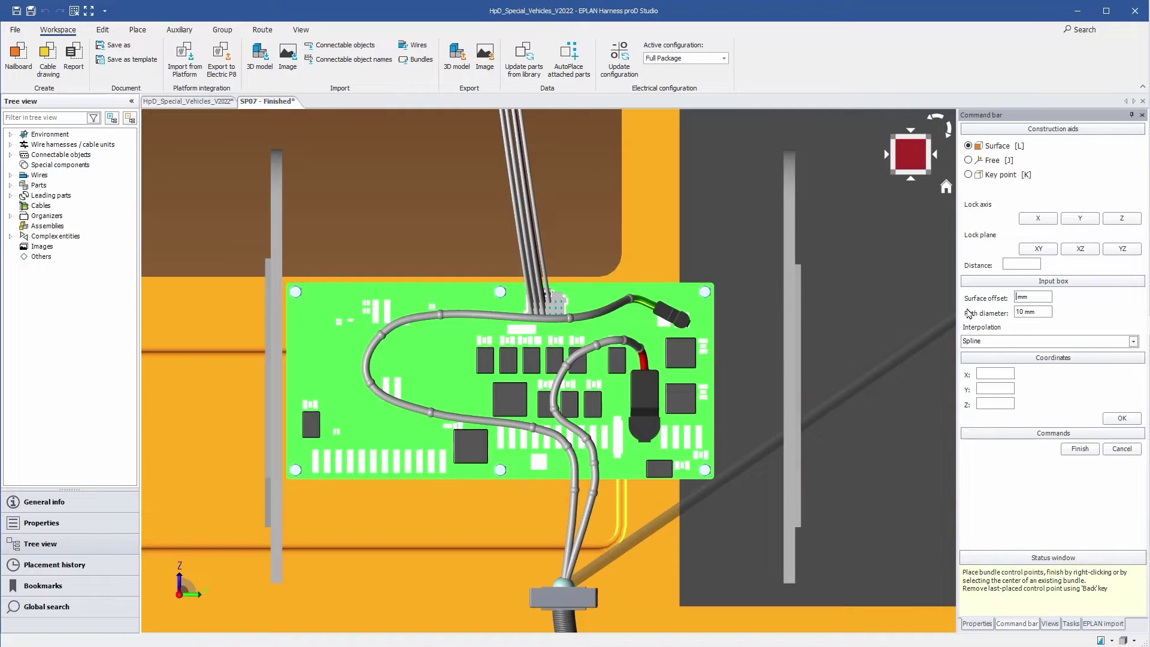
Step: Route the bundle up the board's left side and top edge, joining the existing bundle
left_click(519, 461)
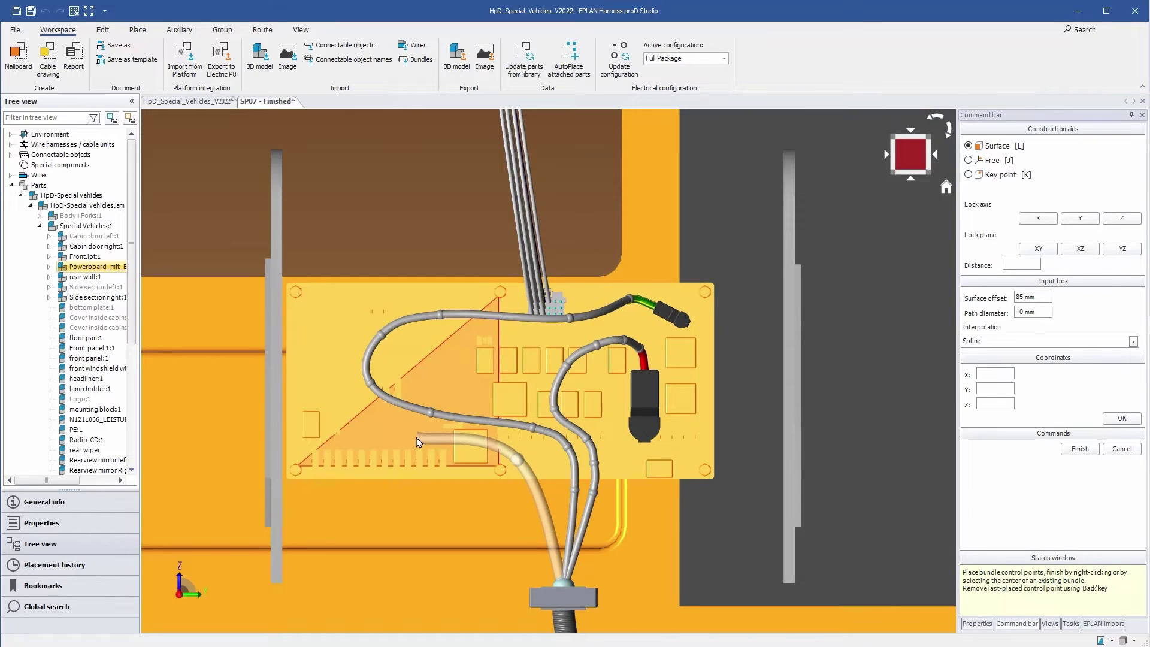
left_click(414, 437)
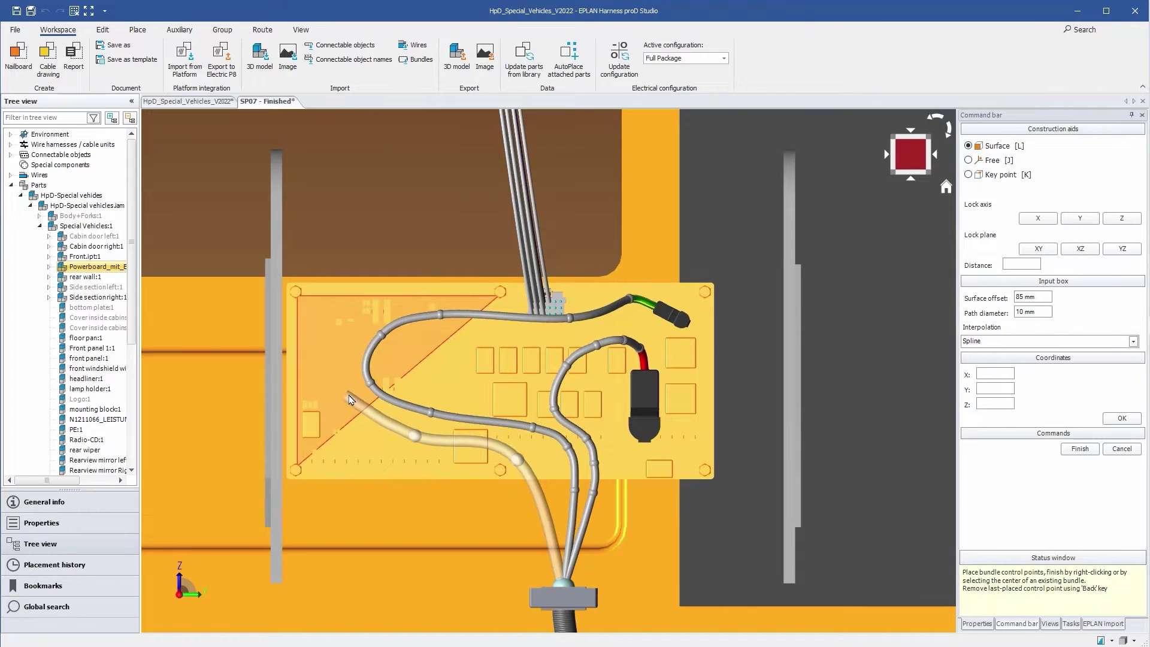
left_click(349, 397)
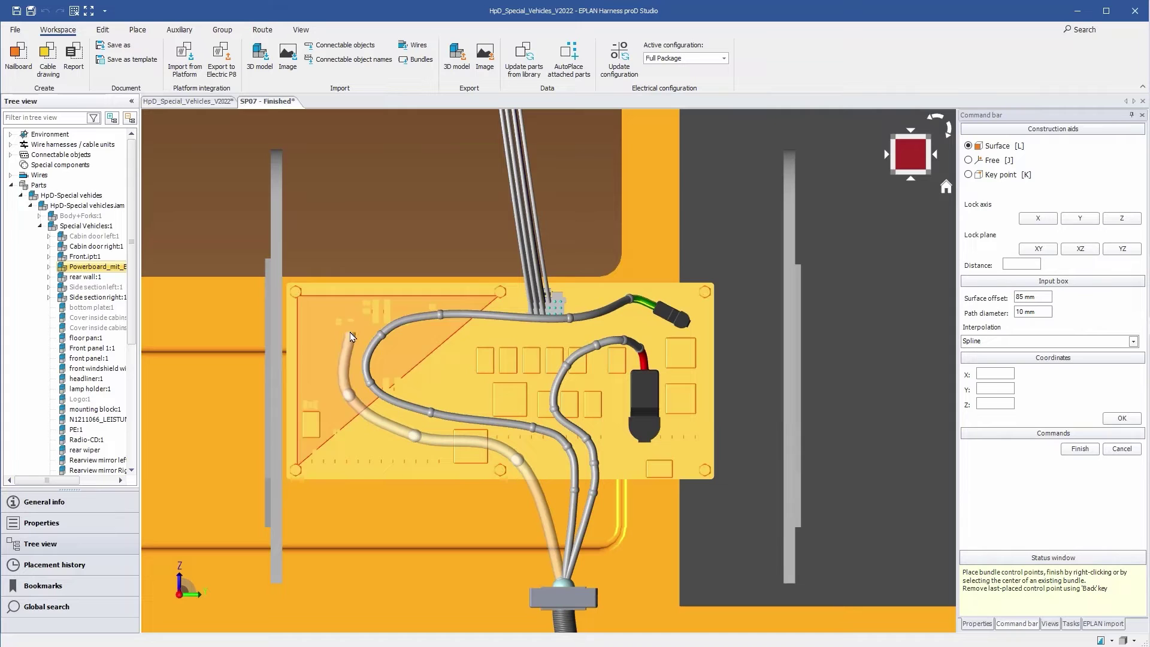
left_click(350, 333)
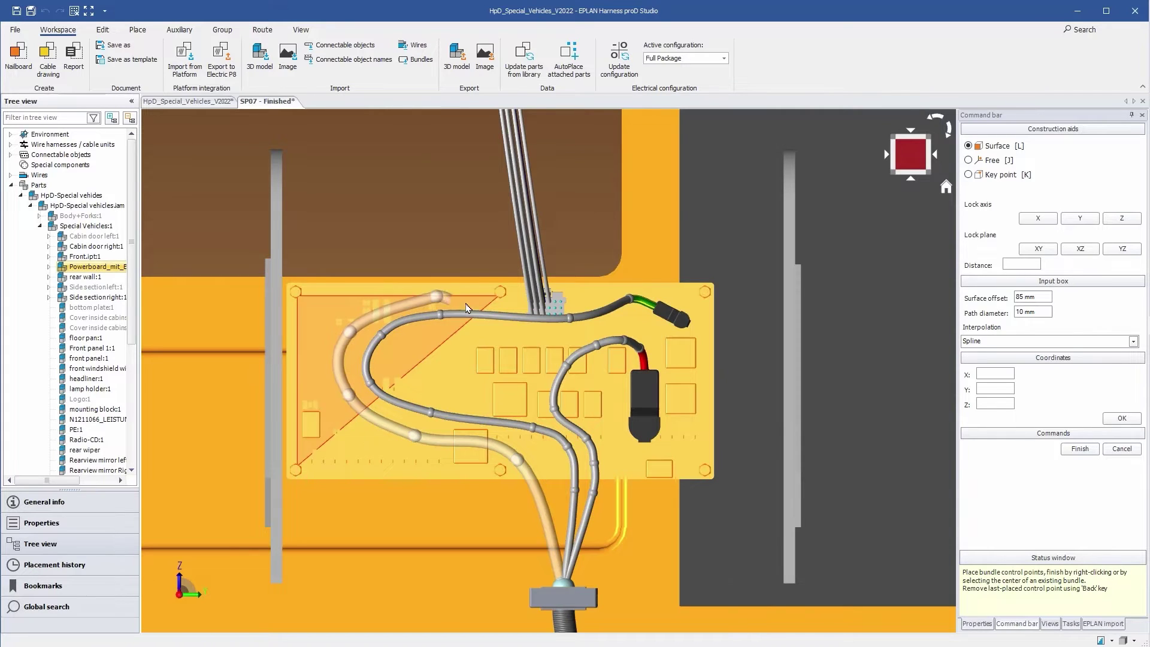
left_click(467, 308)
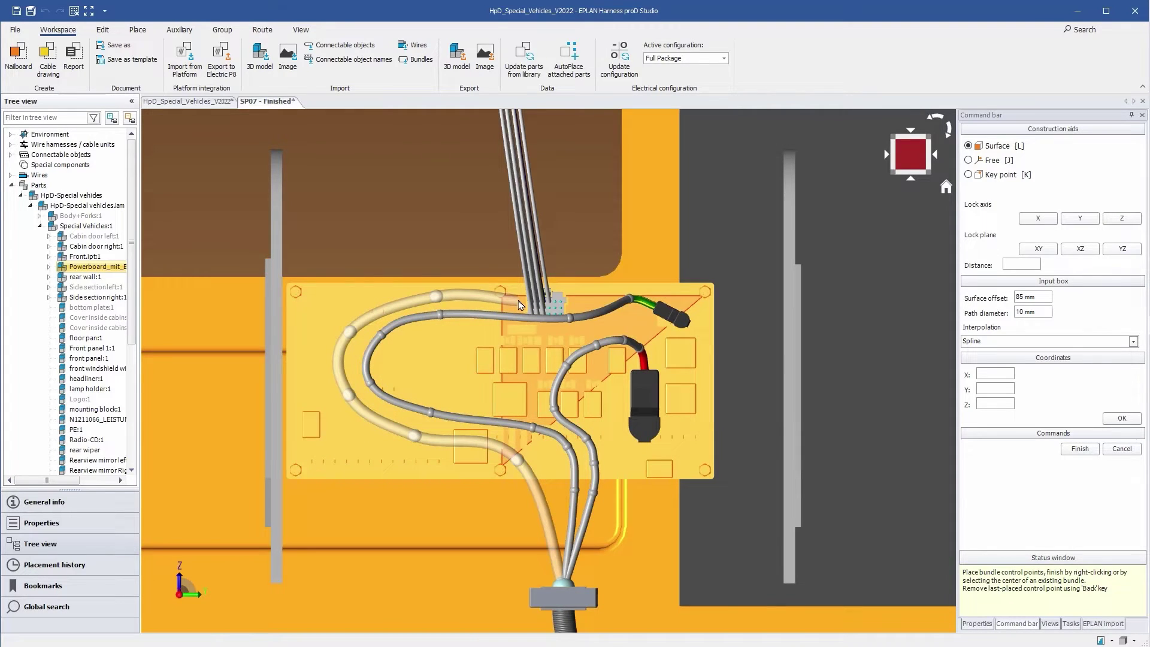
left_click(520, 306)
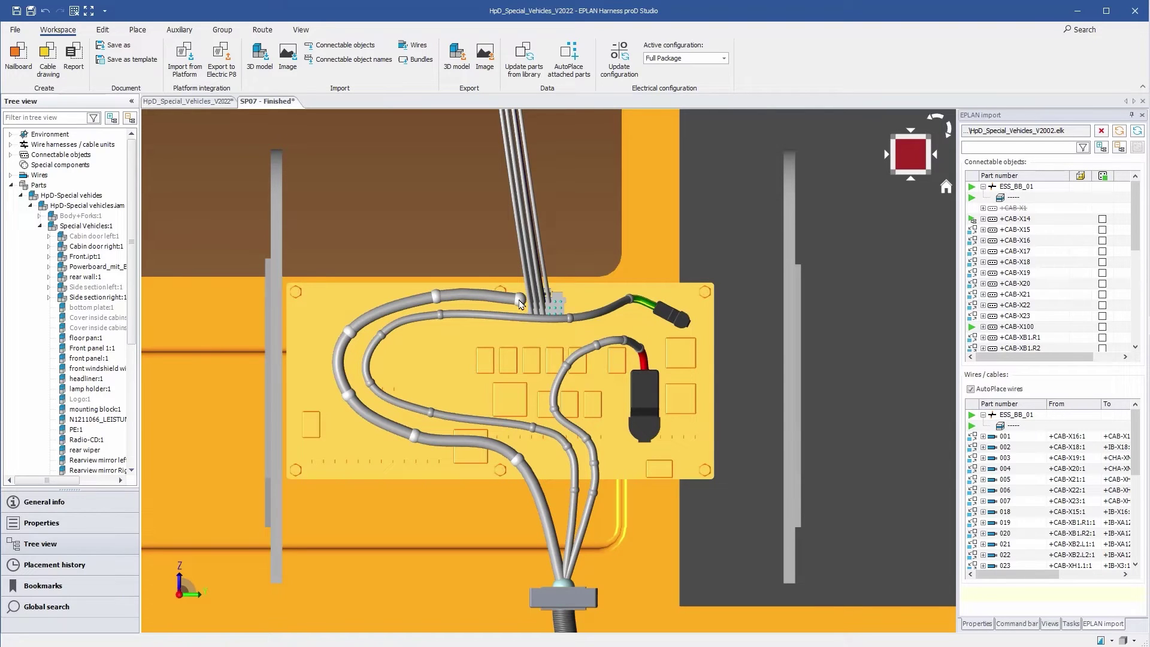
Step: Auto-route all wires through the bundles, then select the HpD-Special vehicles assembly
left_click(519, 306)
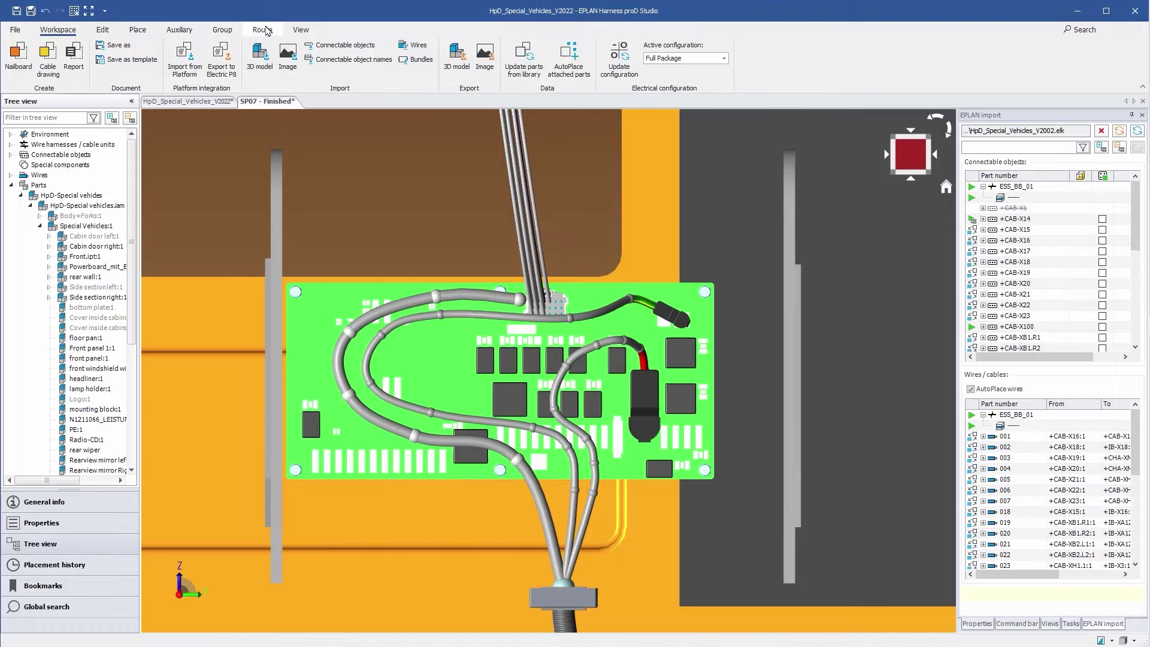
left_click(262, 30)
left_click(21, 59)
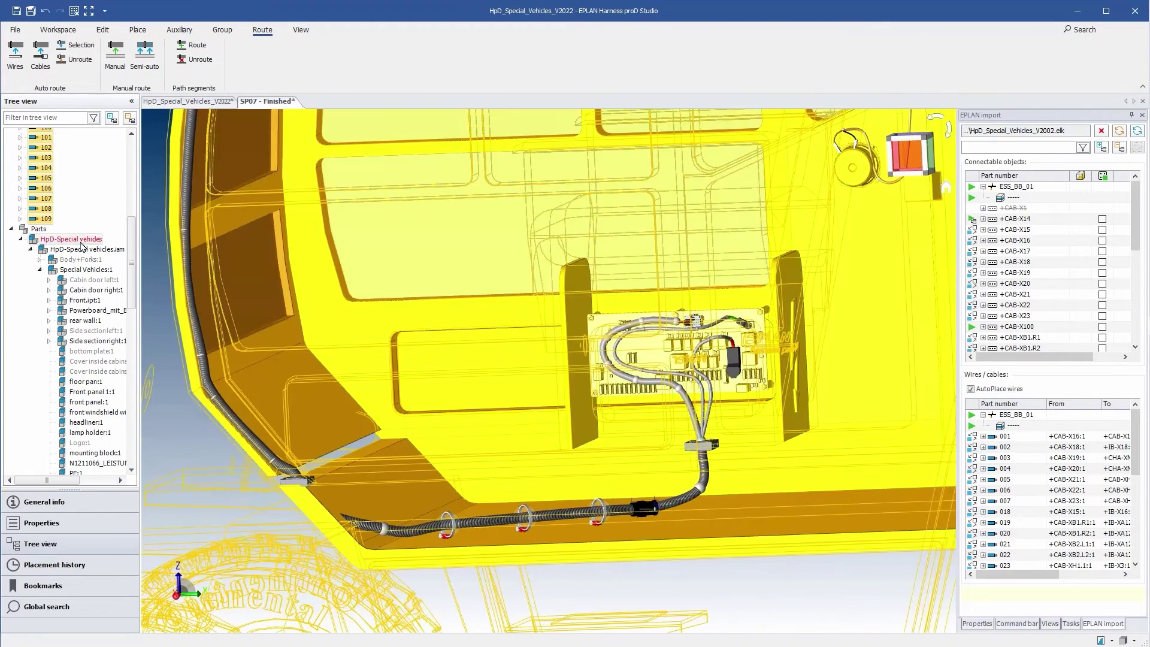
left_click(81, 242)
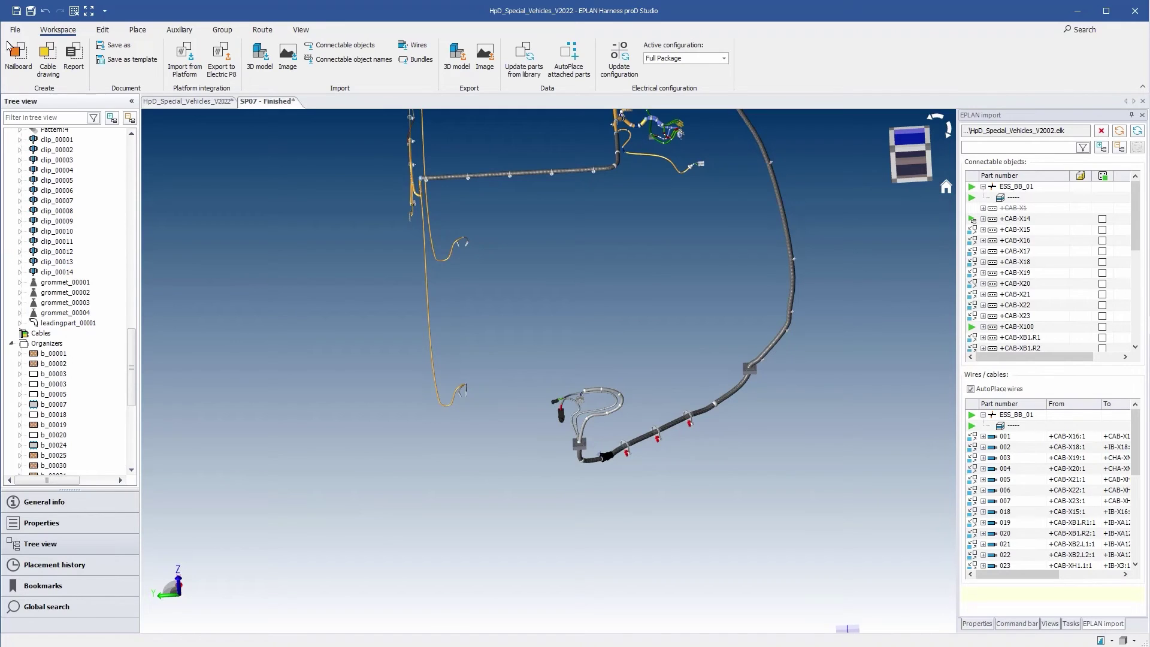
Step: Create Nailboard_1 from template ESS_001_TMP.hxnt with only the Extern wire harness
left_click(16, 60)
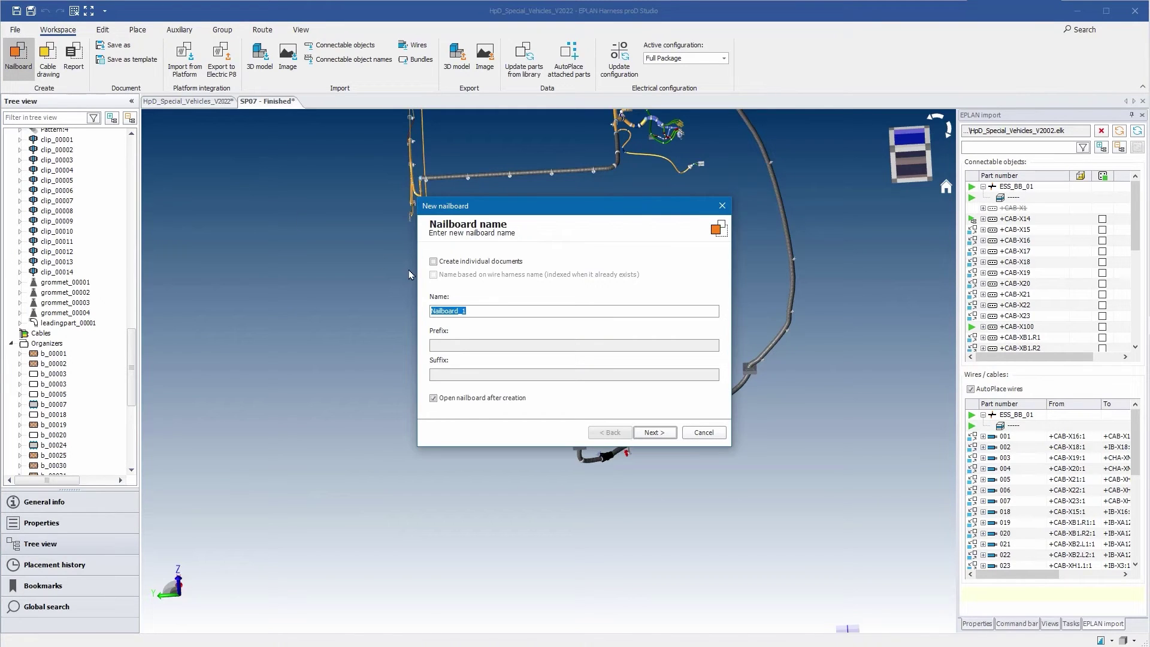
left_click(654, 432)
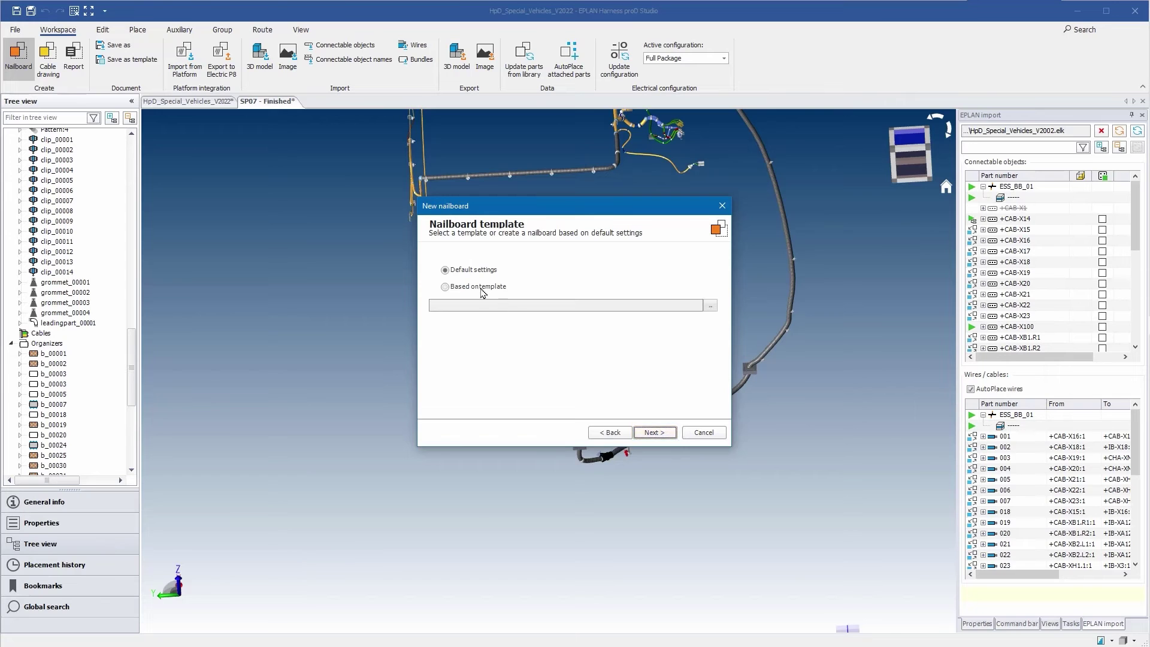
left_click(711, 308)
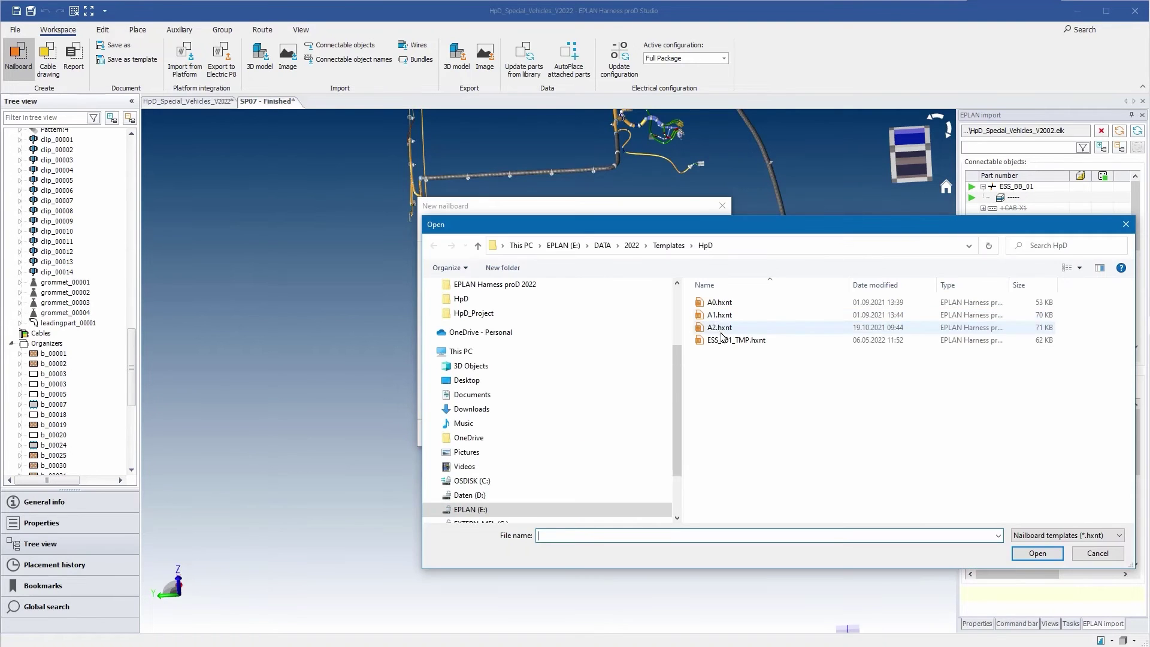
left_click(1037, 554)
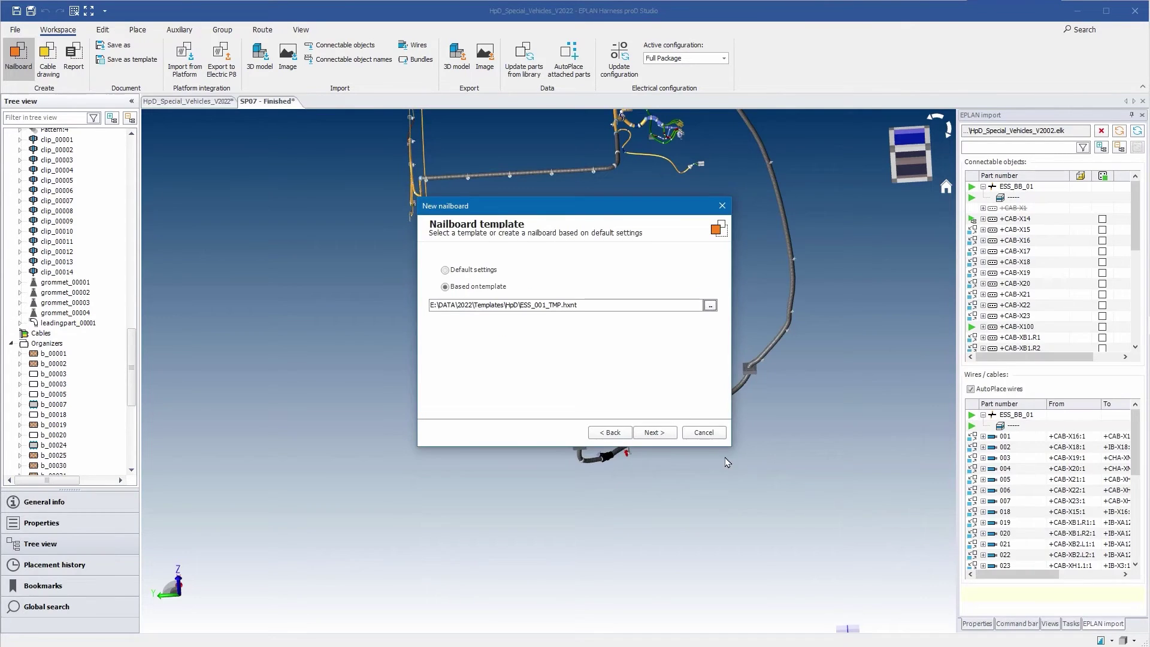
left_click(651, 433)
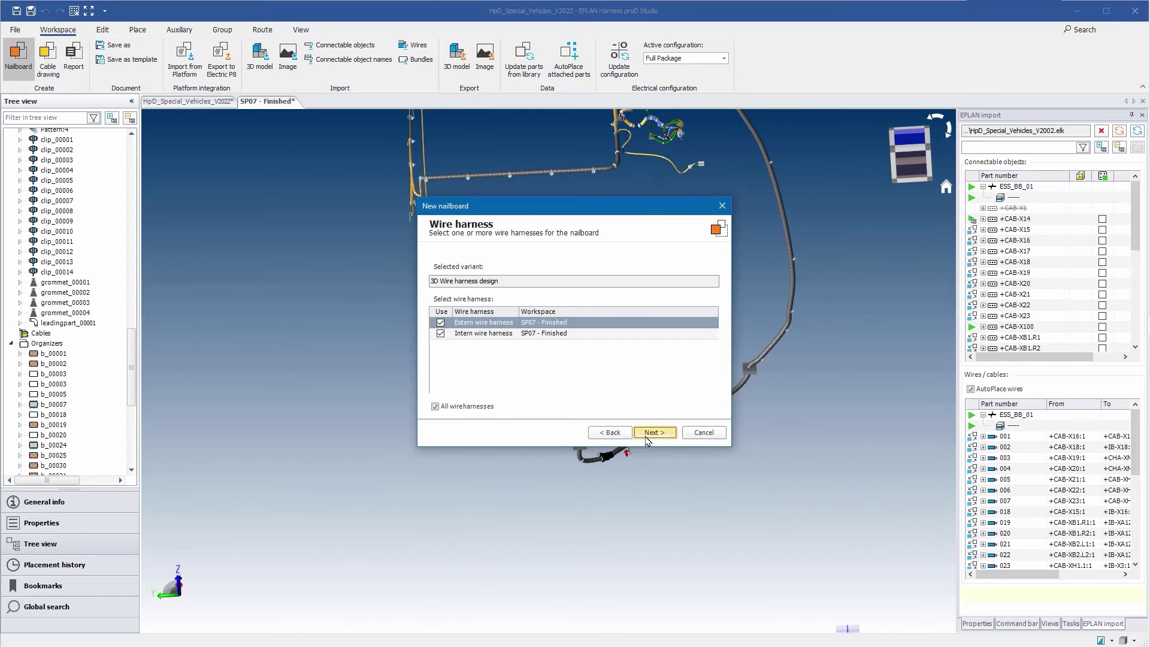
left_click(465, 335)
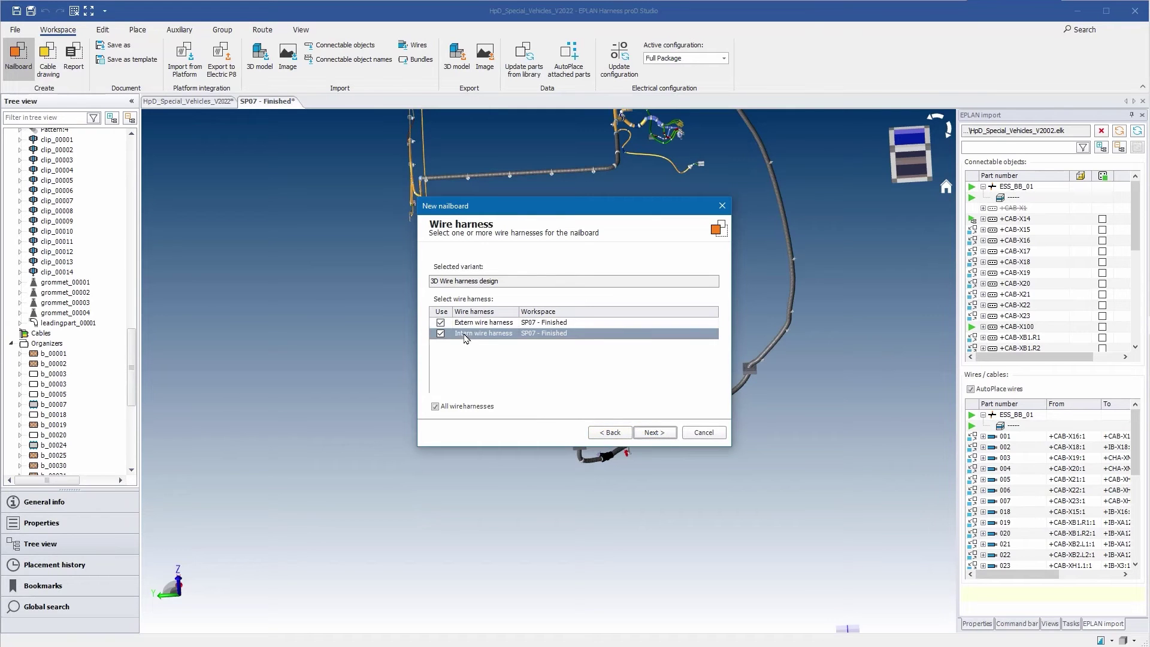
left_click(661, 440)
left_click(655, 433)
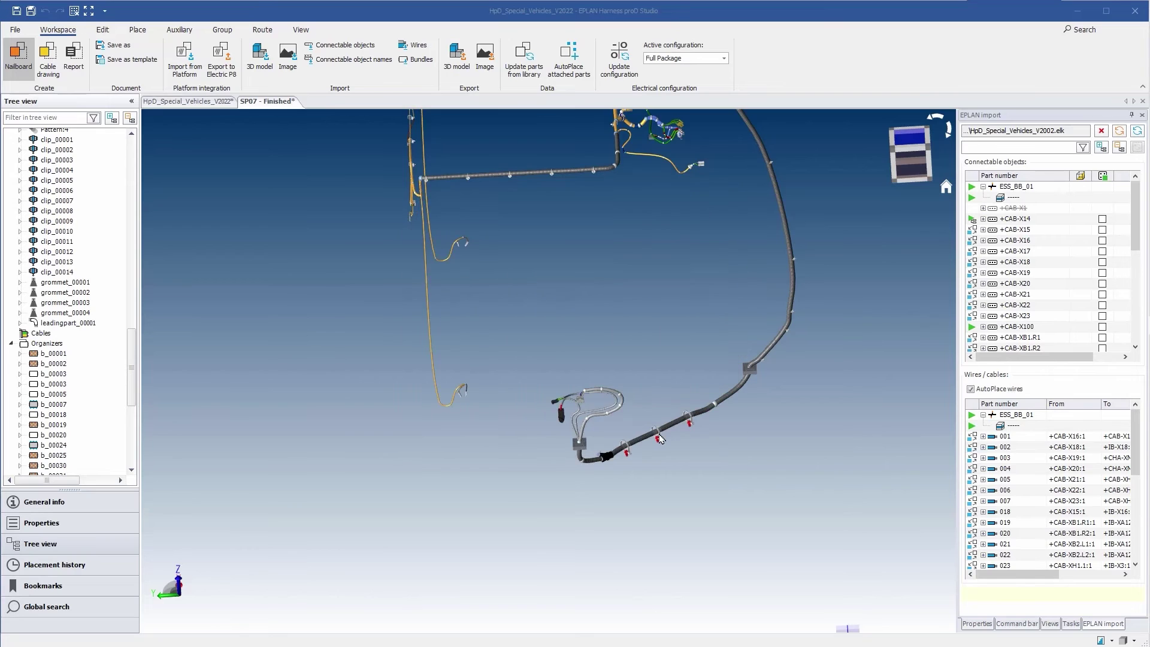